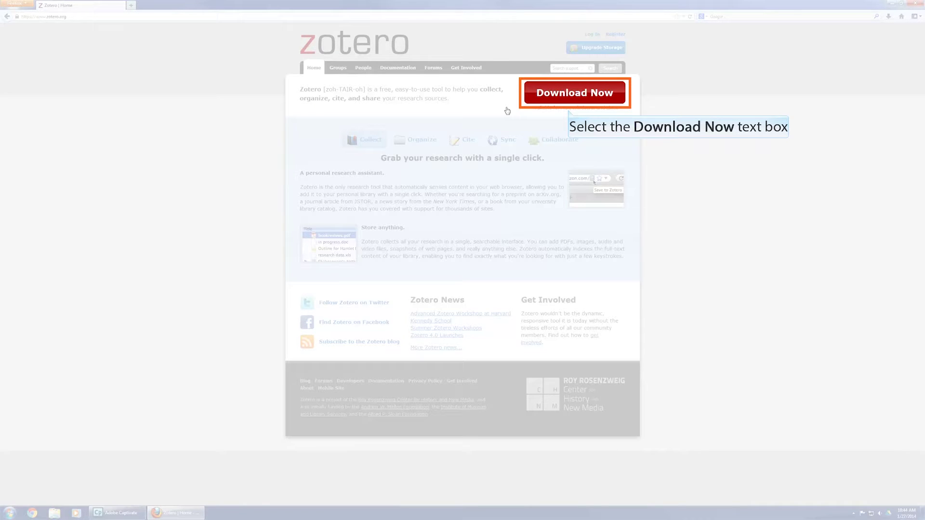
Install the Zotero 4.0 for Firefox add-on from the download page, allowing and confirming the install
{"action": "left_click", "coordinate": [565, 96]}
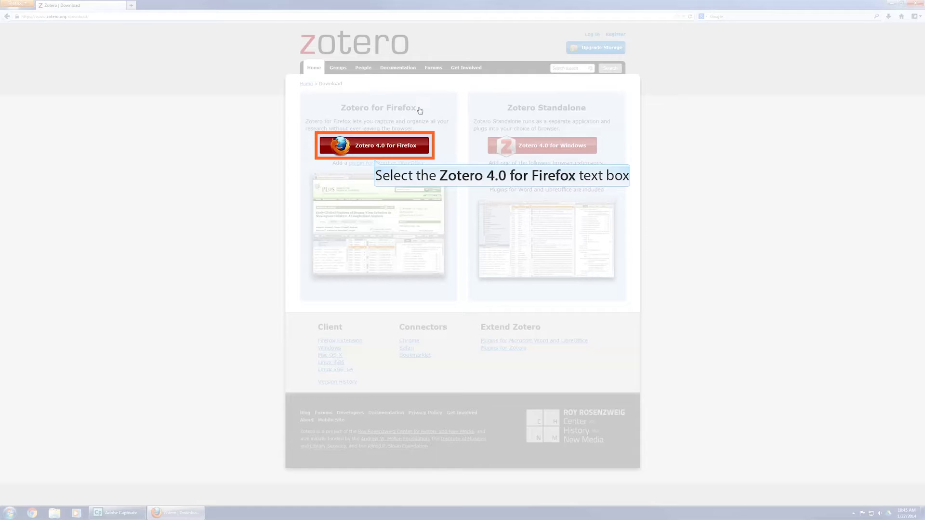
{"action": "left_click", "coordinate": [374, 150]}
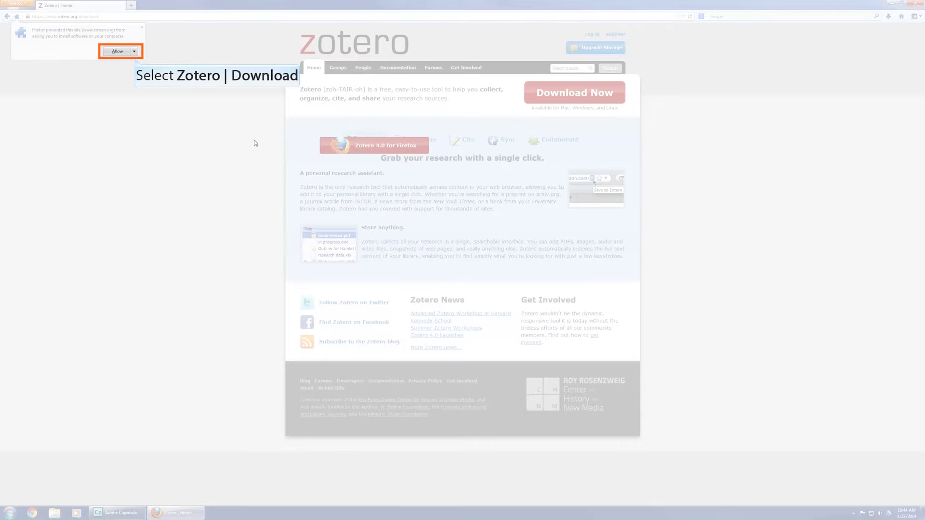
{"action": "left_click", "coordinate": [118, 51]}
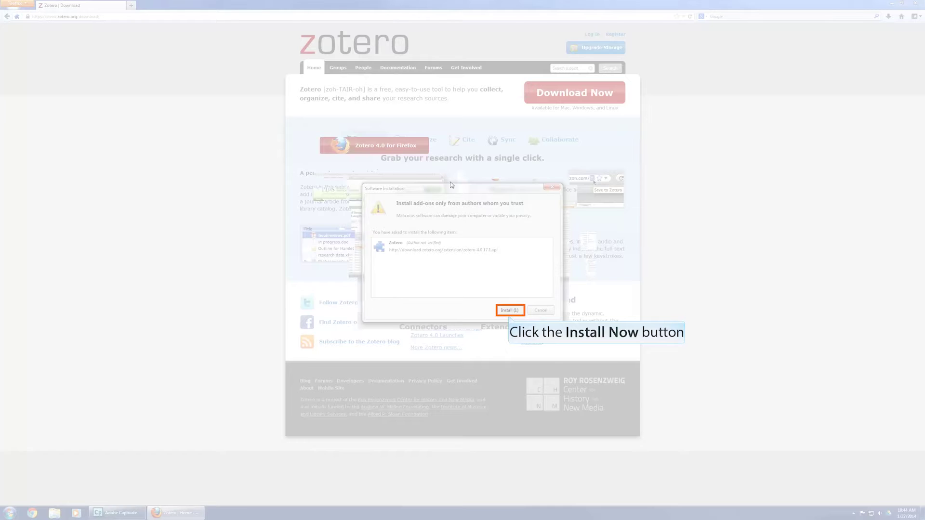
{"action": "left_click", "coordinate": [504, 312]}
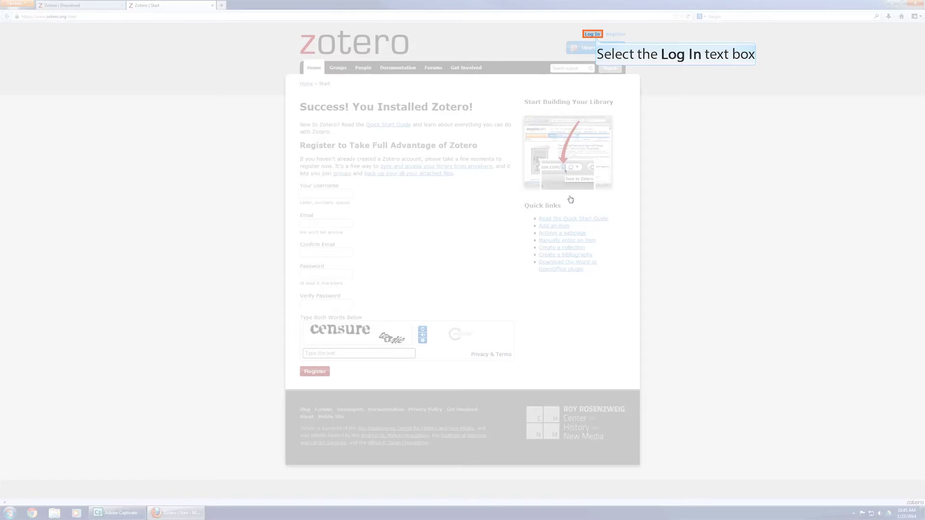
Sign in on the Zotero login page with the account's username and password
{"action": "left_click", "coordinate": [592, 34]}
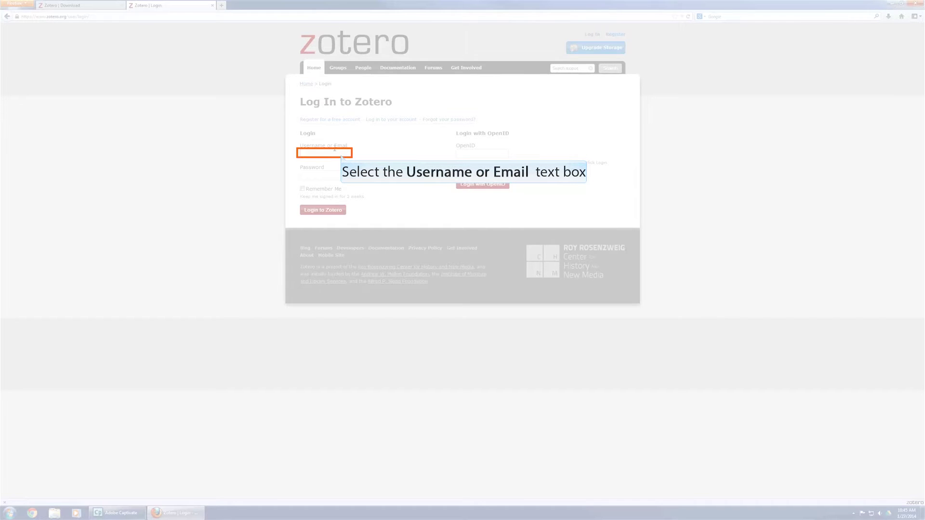
{"action": "type", "text": "usa"}
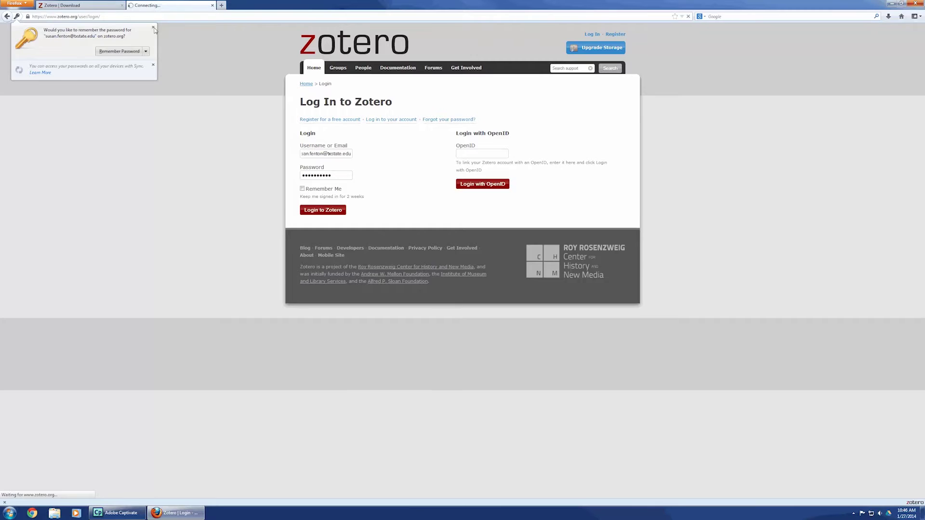
{"action": "left_click", "coordinate": [153, 28]}
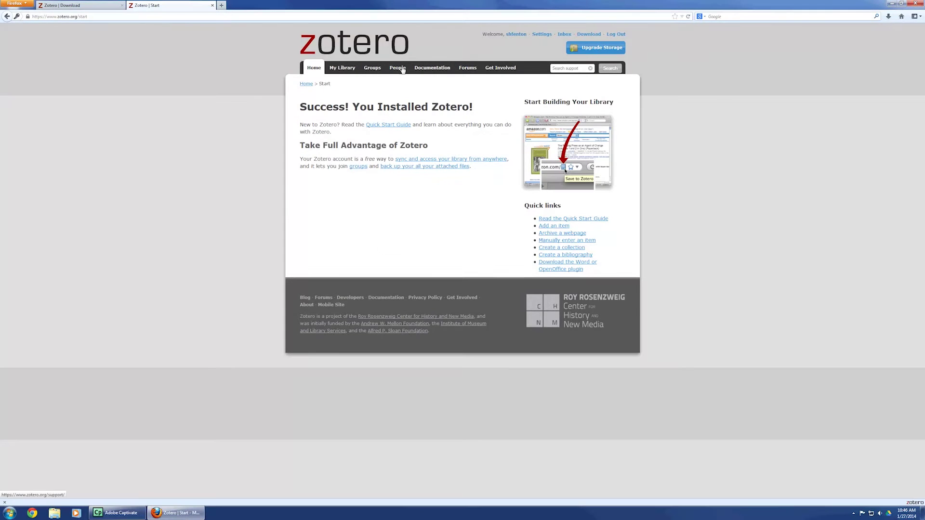
Open My Library on the Zotero website and go into the RWJ-PHR folder
{"action": "left_click", "coordinate": [347, 70]}
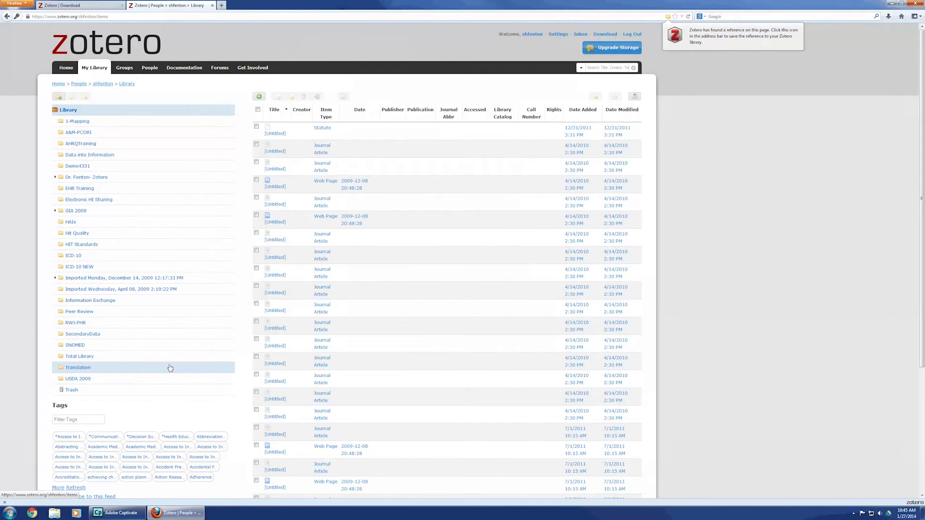
{"action": "left_click", "coordinate": [170, 320]}
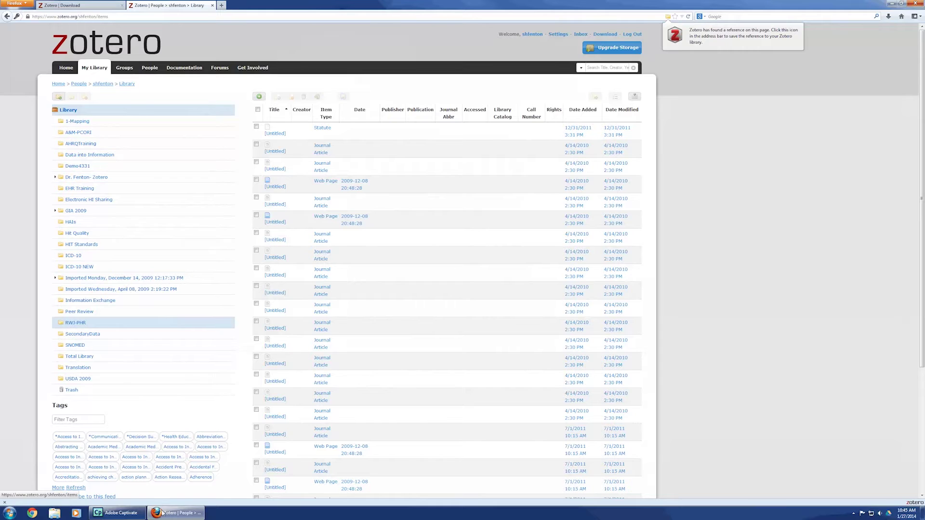
{"action": "mouse_move", "coordinate": [163, 513]}
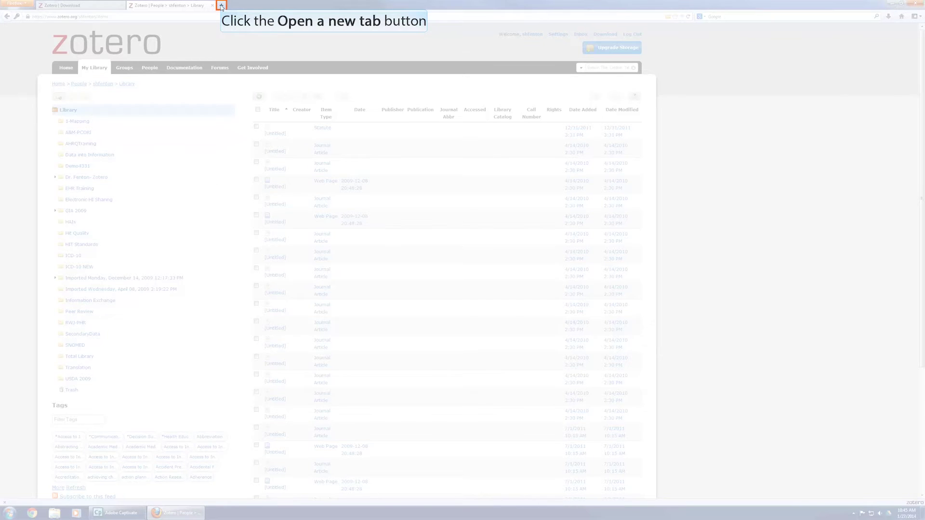
Open a new Firefox tab with the Zotero pane shown below, resized to a comfortable height
{"action": "left_click", "coordinate": [221, 6]}
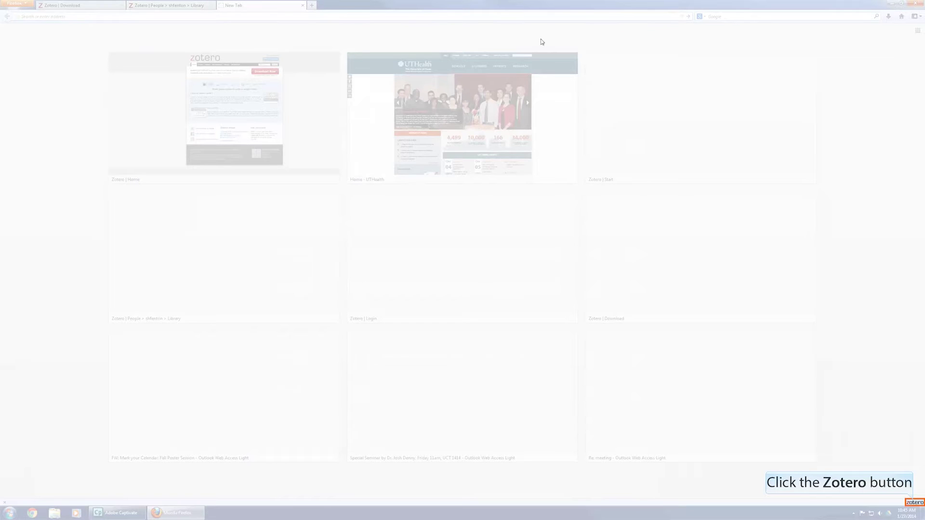
{"action": "left_click", "coordinate": [914, 502]}
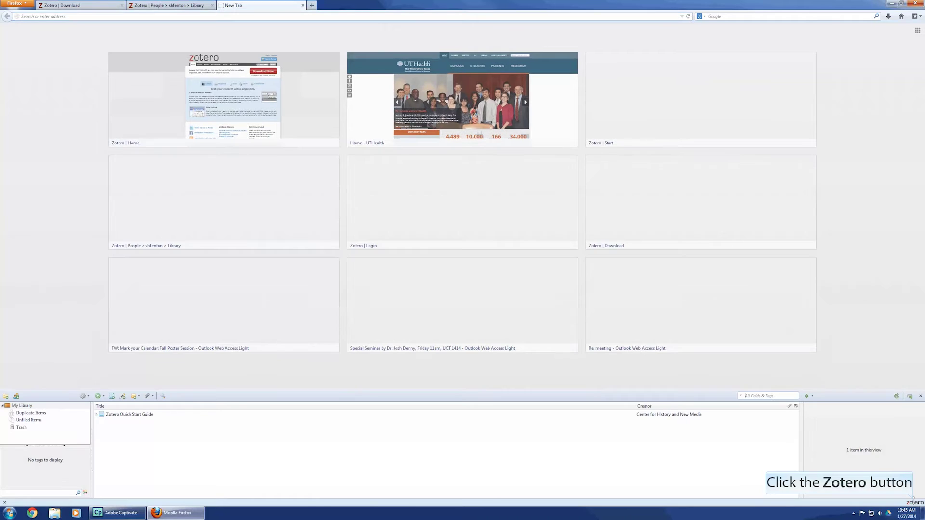
{"action": "left_click_drag", "start_coordinate": [521, 390], "coordinate": [516, 314]}
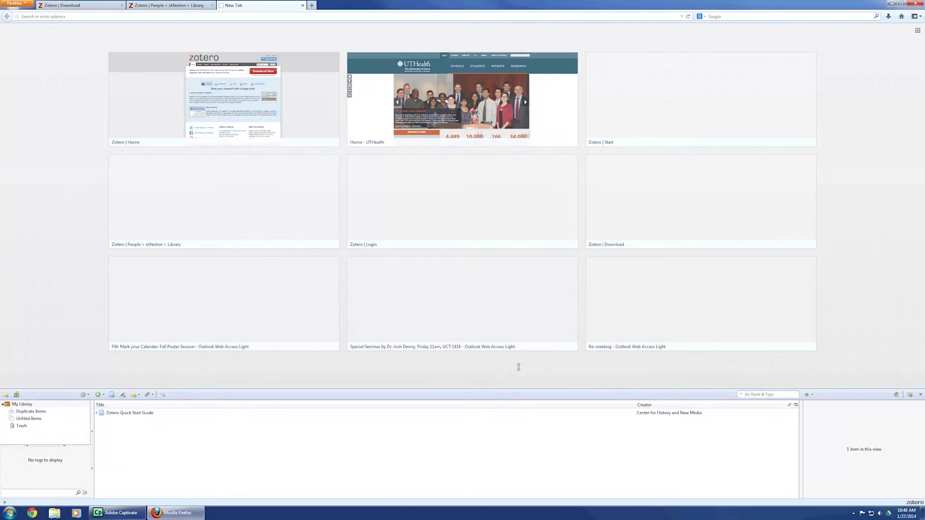
{"action": "left_click_drag", "start_coordinate": [518, 389], "coordinate": [488, 314]}
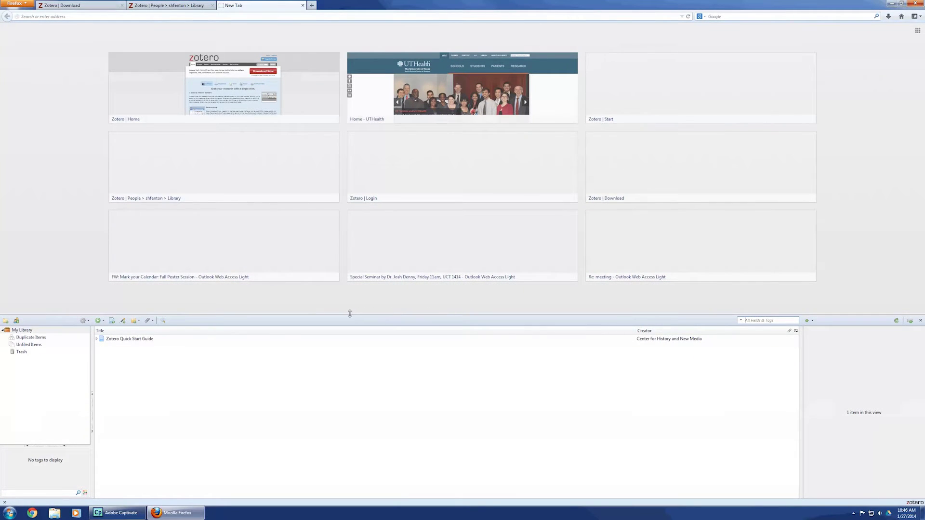
{"action": "left_click_drag", "start_coordinate": [350, 314], "coordinate": [349, 407]}
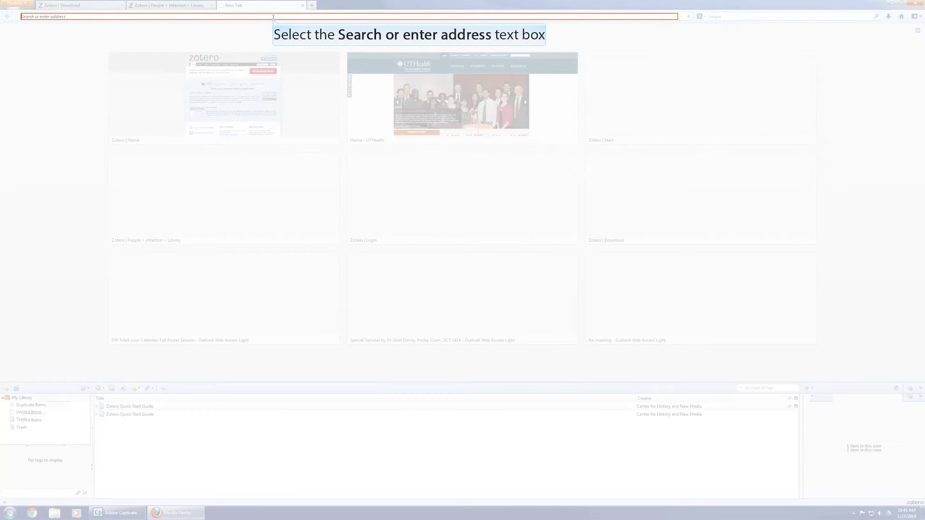
Search the web for 'pubmed' and open the PubMed home page
{"action": "type", "text": "pubme"}
{"action": "type", "text": "d"}
{"action": "key", "text": "Return"}
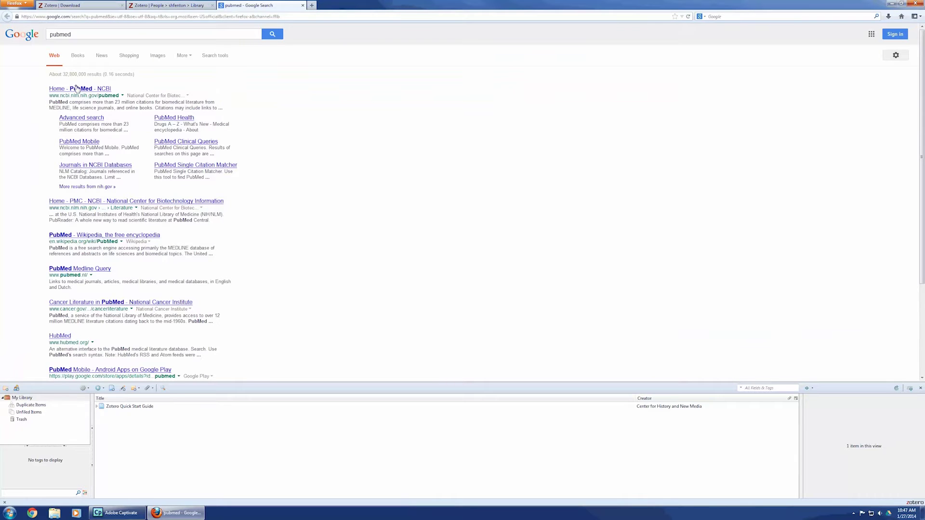
{"action": "left_click", "coordinate": [77, 88]}
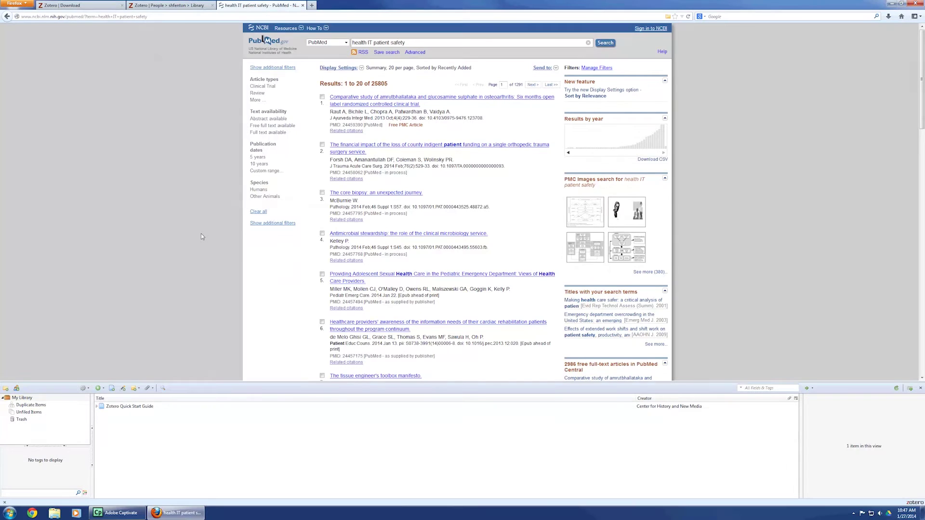
Scroll the 'health IT patient safety' results down until results 14–17 are visible
{"action": "scroll", "coordinate": [201, 237], "scroll_direction": "down", "scroll_amount": 2}
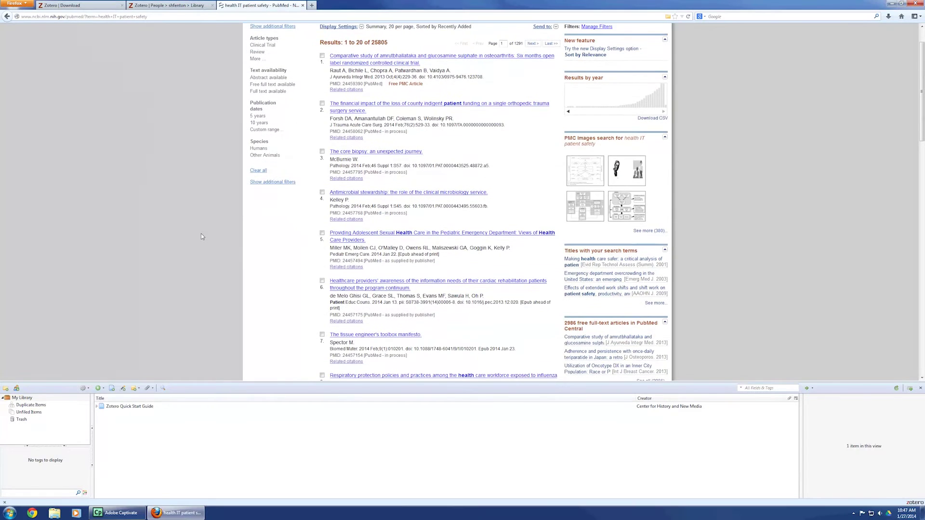
{"action": "scroll", "coordinate": [202, 237], "scroll_direction": "down", "scroll_amount": 2}
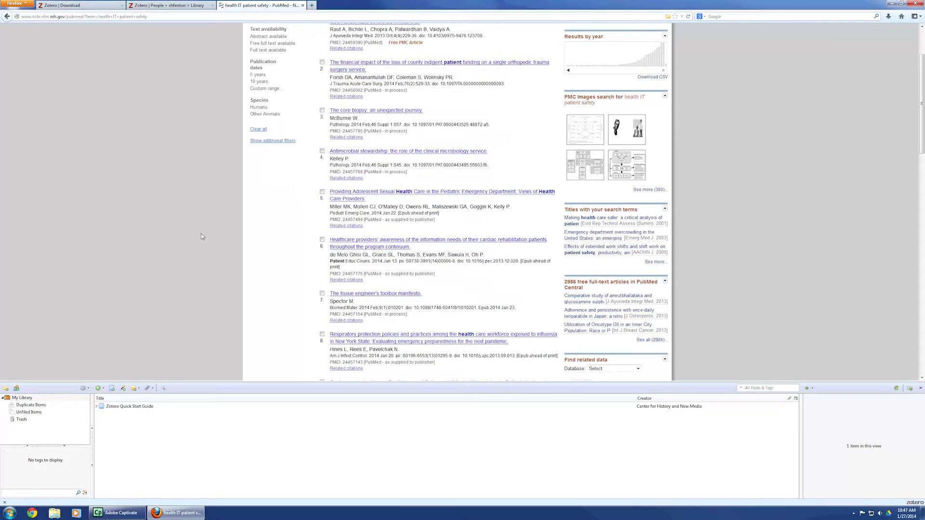
{"action": "scroll", "coordinate": [202, 237], "scroll_direction": "down", "scroll_amount": 2}
{"action": "scroll", "coordinate": [201, 237], "scroll_direction": "down", "scroll_amount": 4}
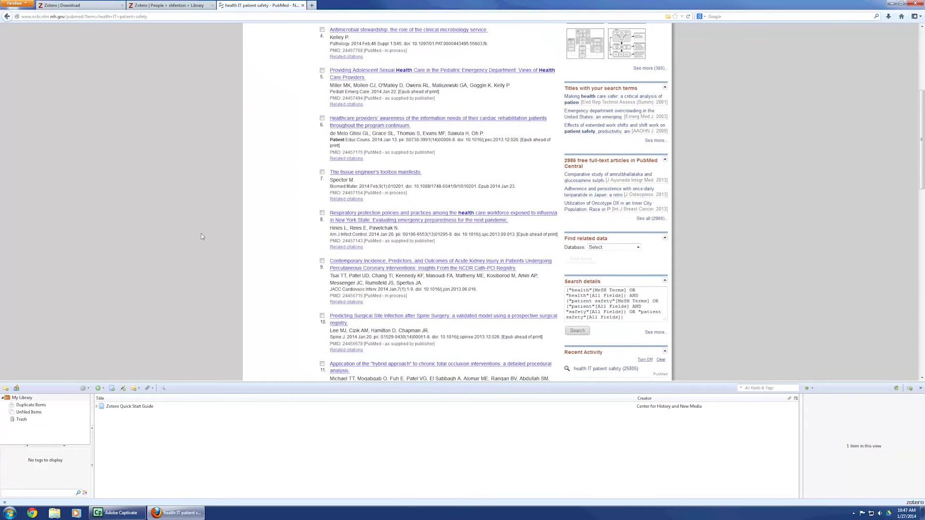
{"action": "scroll", "coordinate": [201, 237], "scroll_direction": "down", "scroll_amount": 4}
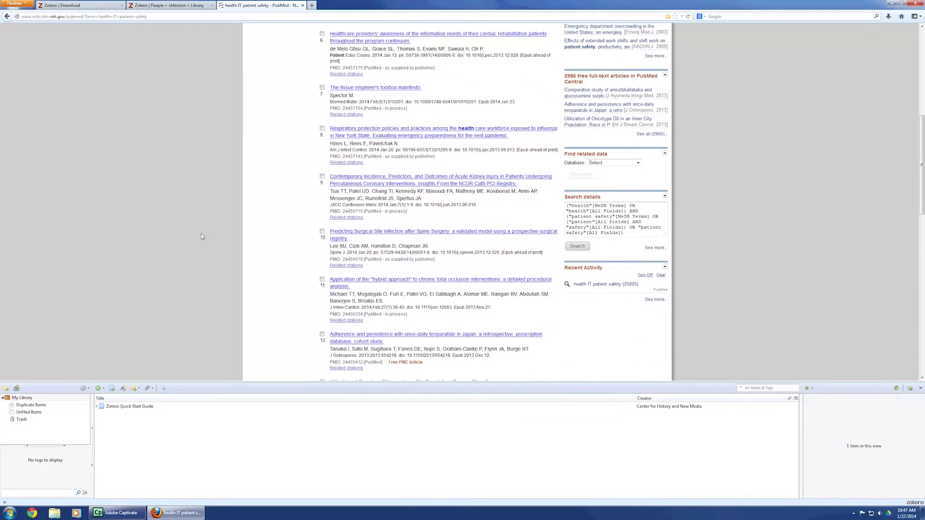
{"action": "scroll", "coordinate": [201, 236], "scroll_direction": "down", "scroll_amount": 2}
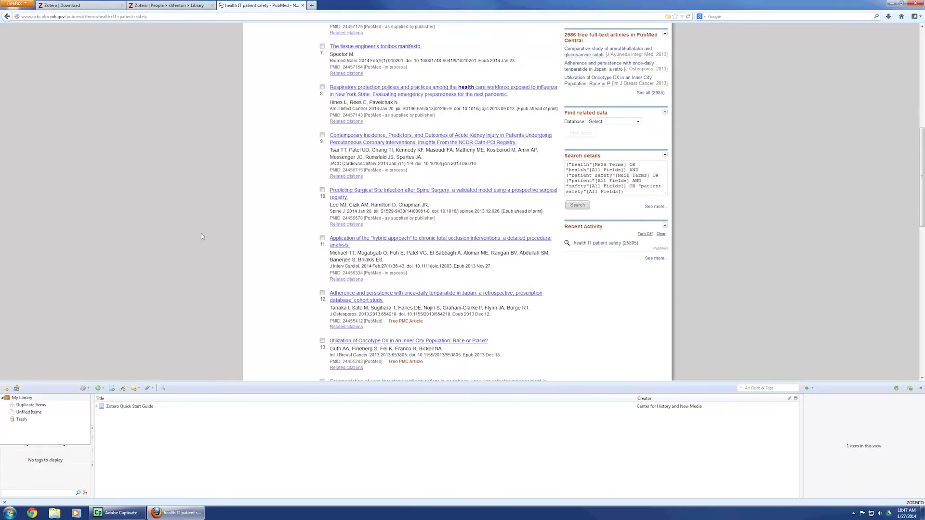
{"action": "scroll", "coordinate": [202, 237], "scroll_direction": "down", "scroll_amount": 4}
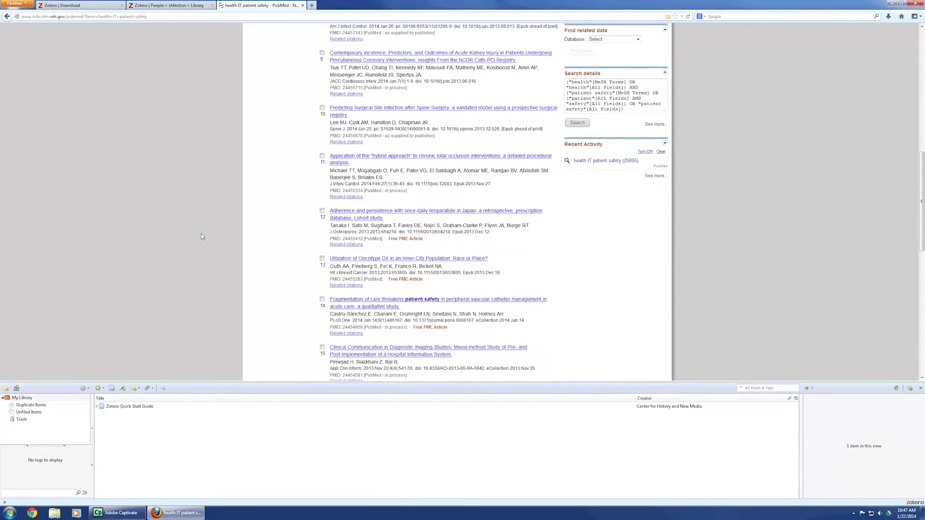
{"action": "scroll", "coordinate": [201, 237], "scroll_direction": "down", "scroll_amount": 4}
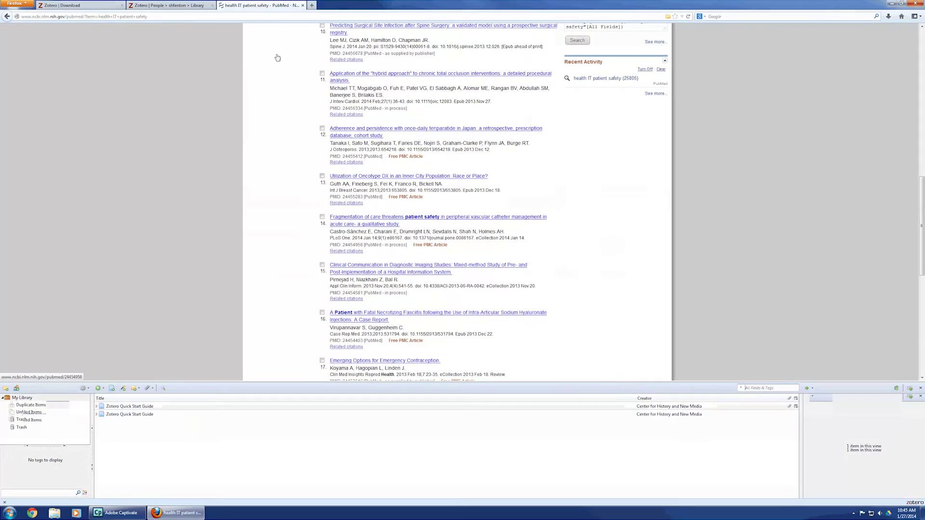
Open result 14, the peripheral vascular catheter fragmentation-of-care article, and save it to Zotero
{"action": "left_click", "coordinate": [370, 221]}
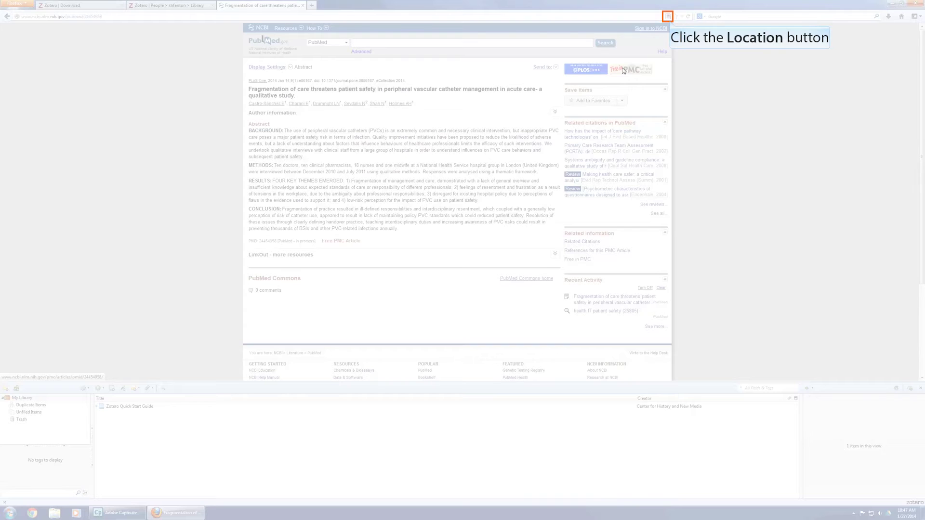
{"action": "left_click", "coordinate": [669, 18]}
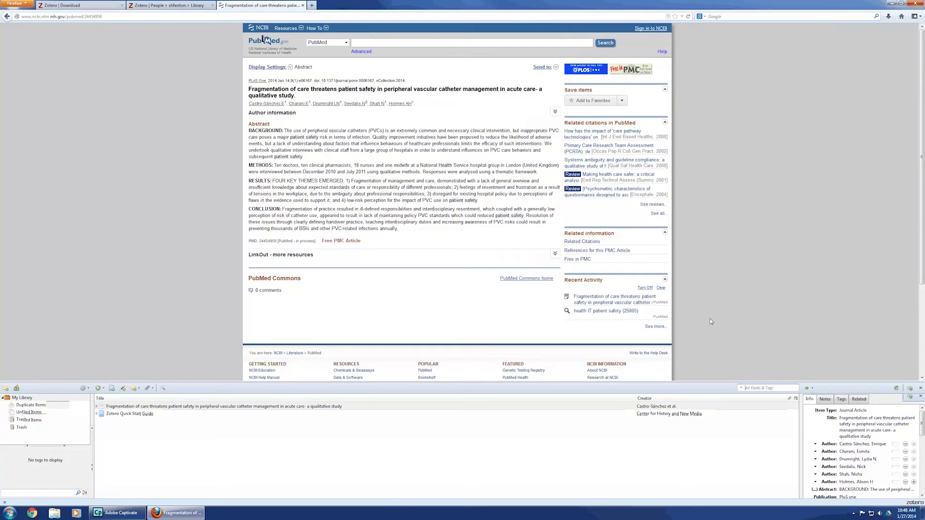
{"action": "left_click_drag", "start_coordinate": [710, 385], "coordinate": [711, 383]}
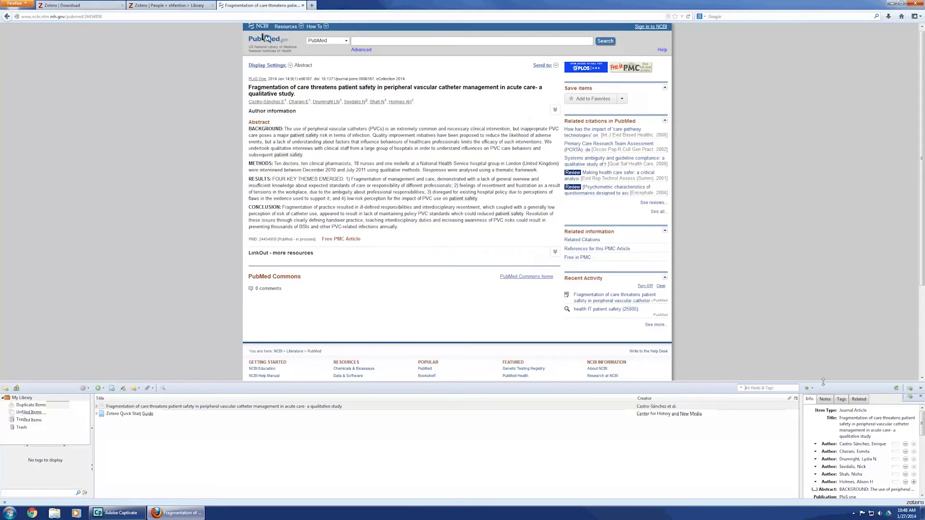
{"action": "left_click_drag", "start_coordinate": [823, 382], "coordinate": [578, 318]}
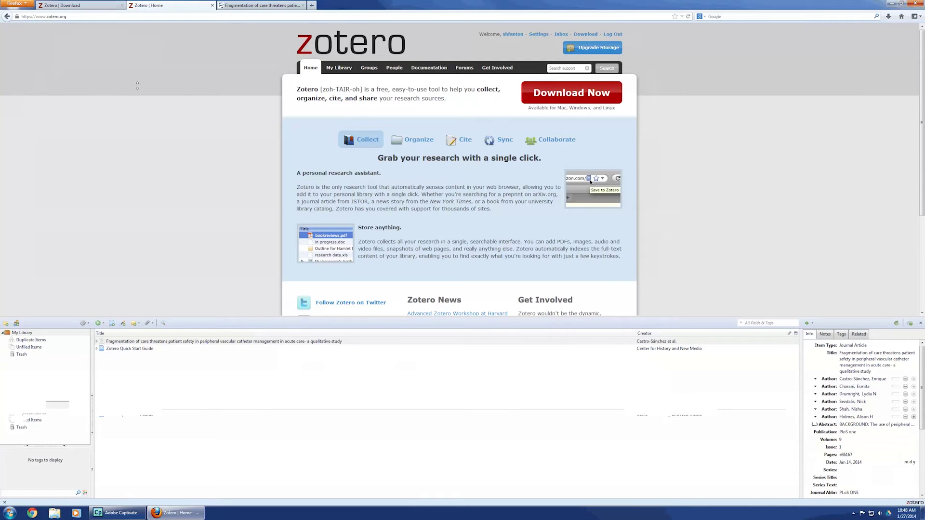
Try installing Word for Windows Plugin 3.1.15, which Firefox 22.0 rejects as incompatible
{"action": "left_click_drag", "start_coordinate": [223, 317], "coordinate": [224, 425]}
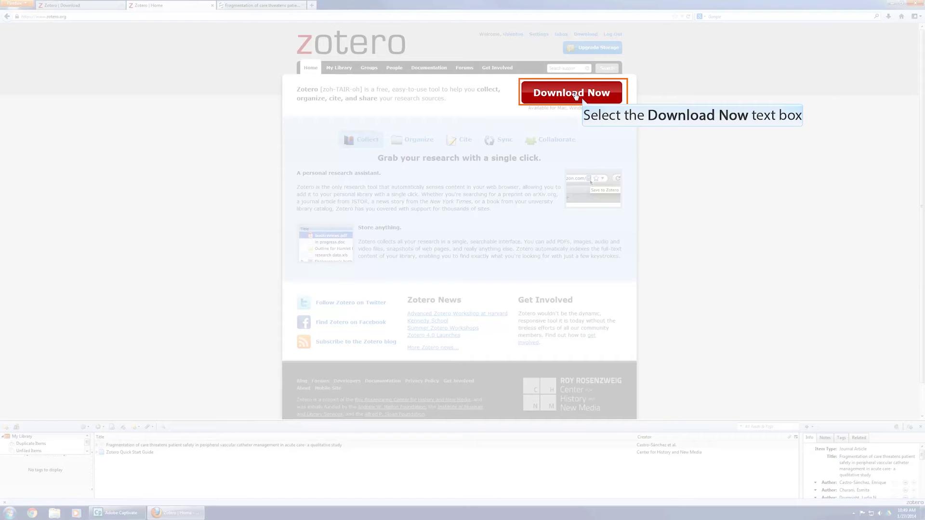
{"action": "left_click", "coordinate": [575, 96]}
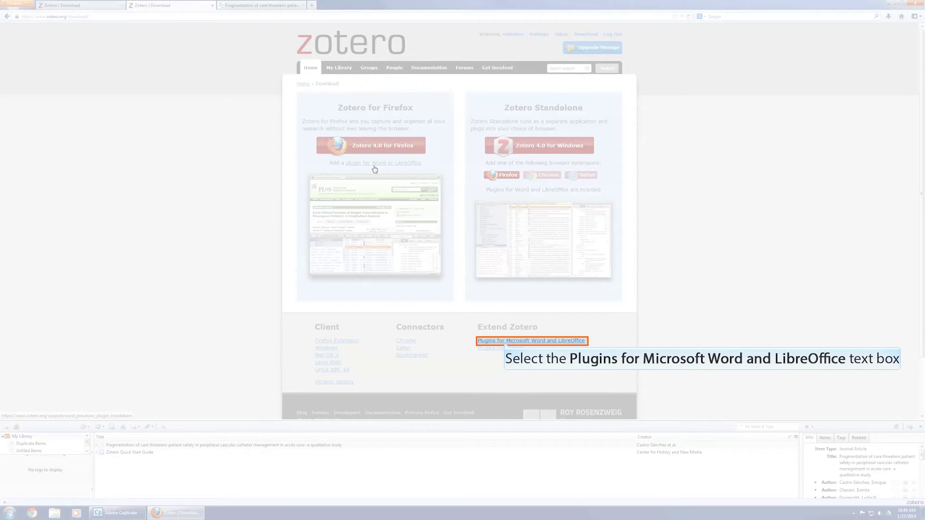
{"action": "left_click", "coordinate": [506, 342]}
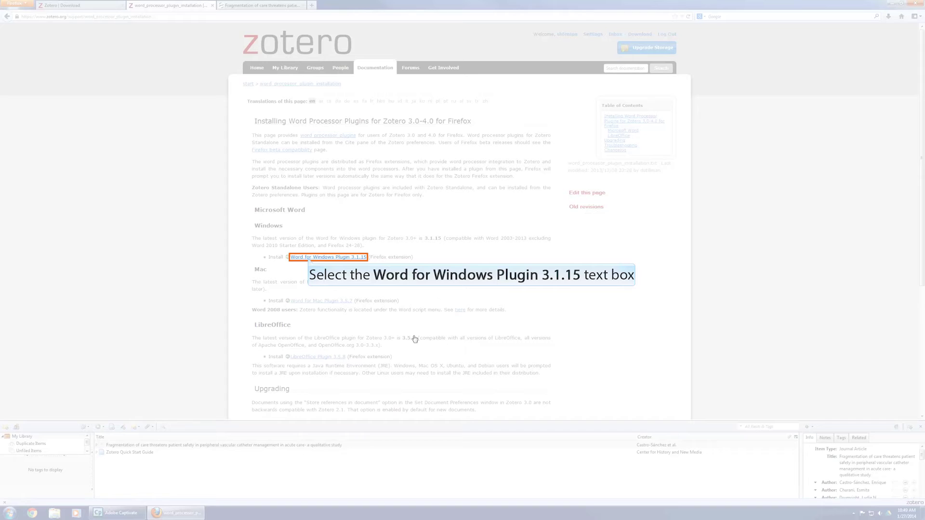
{"action": "left_click", "coordinate": [310, 258]}
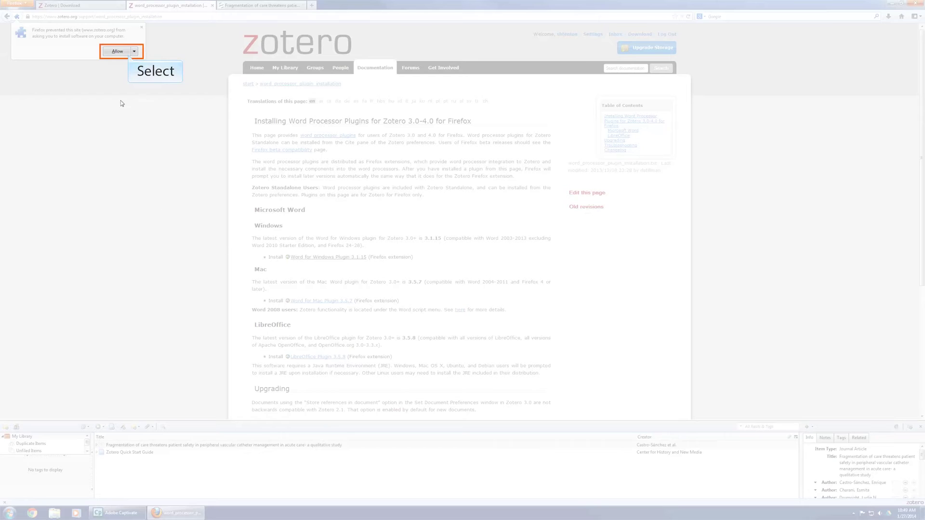
{"action": "left_click", "coordinate": [117, 51]}
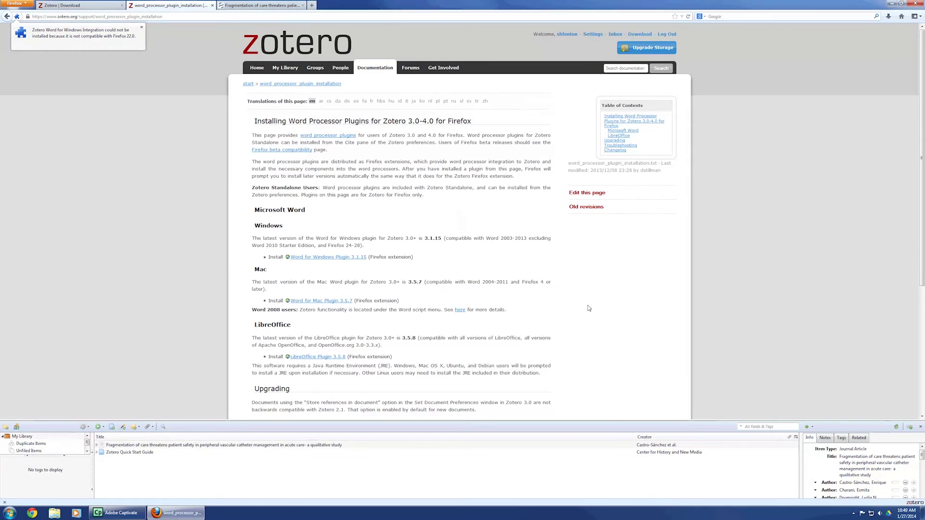
{"action": "scroll", "coordinate": [589, 309], "scroll_direction": "down", "scroll_amount": 5}
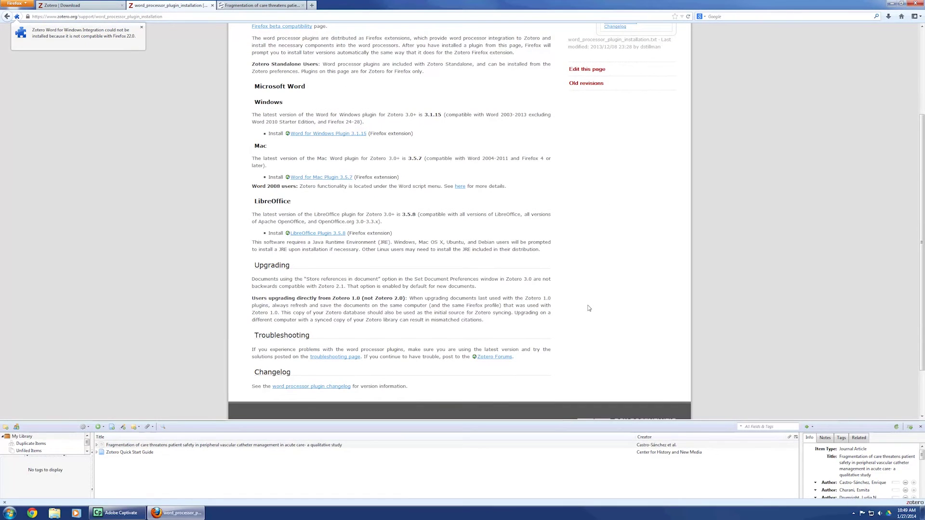
{"action": "scroll", "coordinate": [589, 309], "scroll_direction": "up", "scroll_amount": 3}
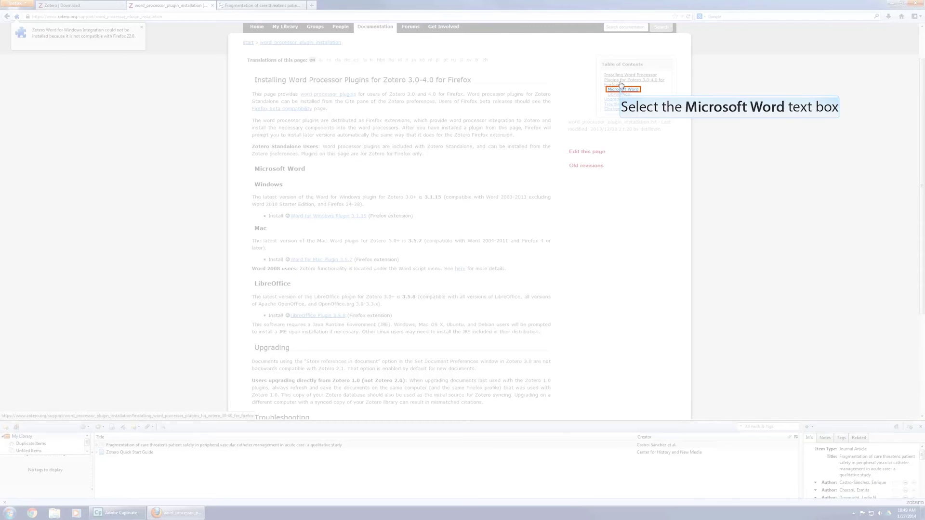
Jump to the plugins page's Microsoft Word section, then show the Start menu's All Programs list
{"action": "left_click", "coordinate": [621, 90]}
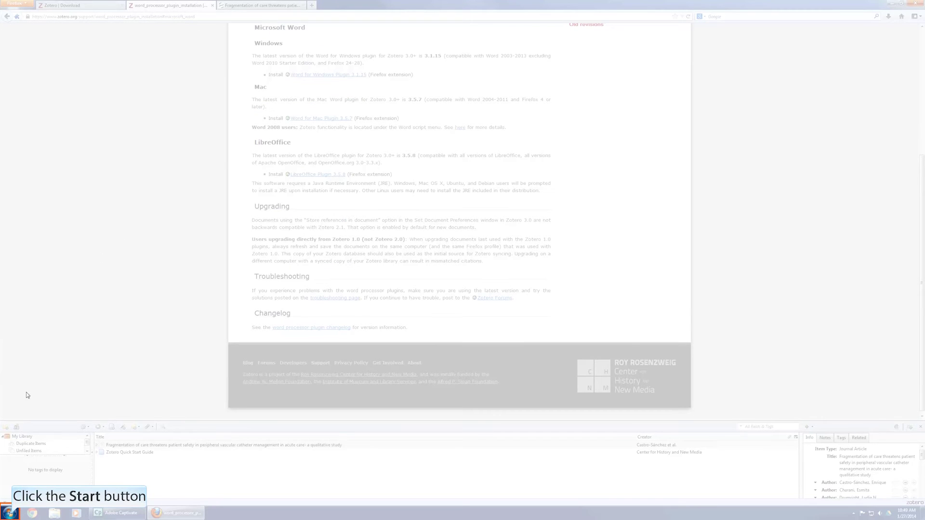
{"action": "left_click", "coordinate": [11, 513]}
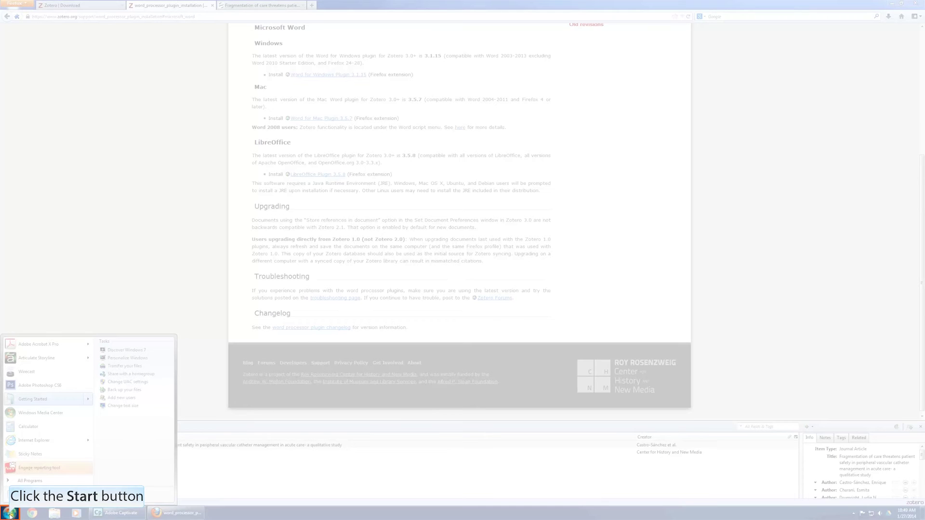
{"action": "left_click", "coordinate": [9, 514]}
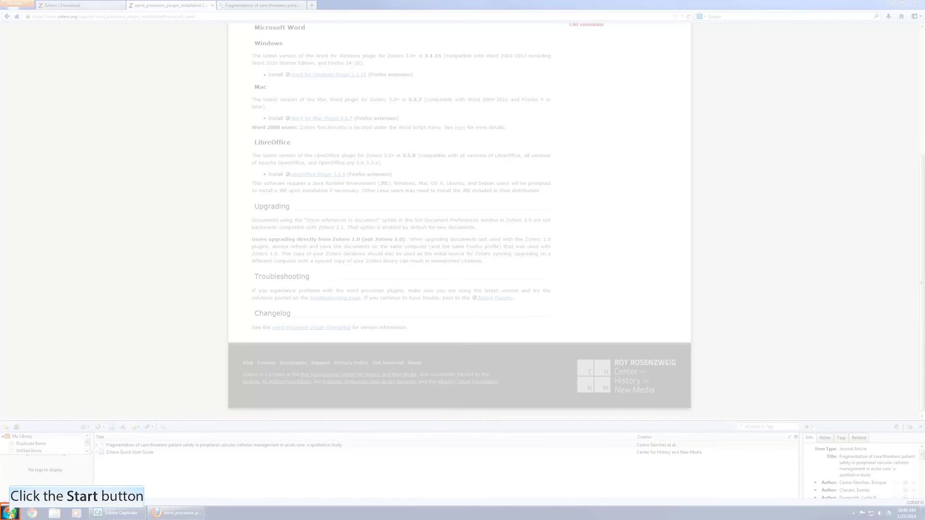
{"action": "left_click", "coordinate": [9, 515]}
{"action": "left_click", "coordinate": [45, 480]}
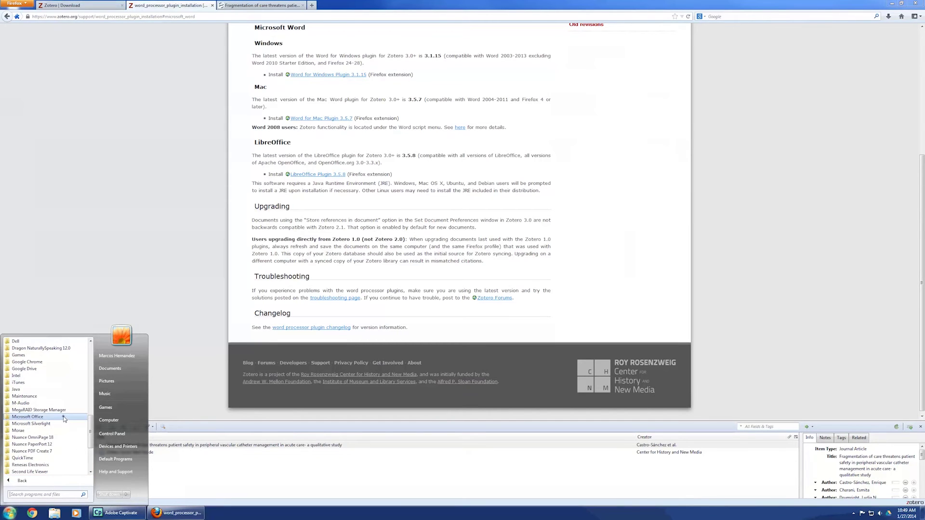
Launch Microsoft Word 2010 from the Microsoft Office folder and maximize its Document1 window
{"action": "left_click", "coordinate": [63, 417]}
{"action": "left_click", "coordinate": [57, 466]}
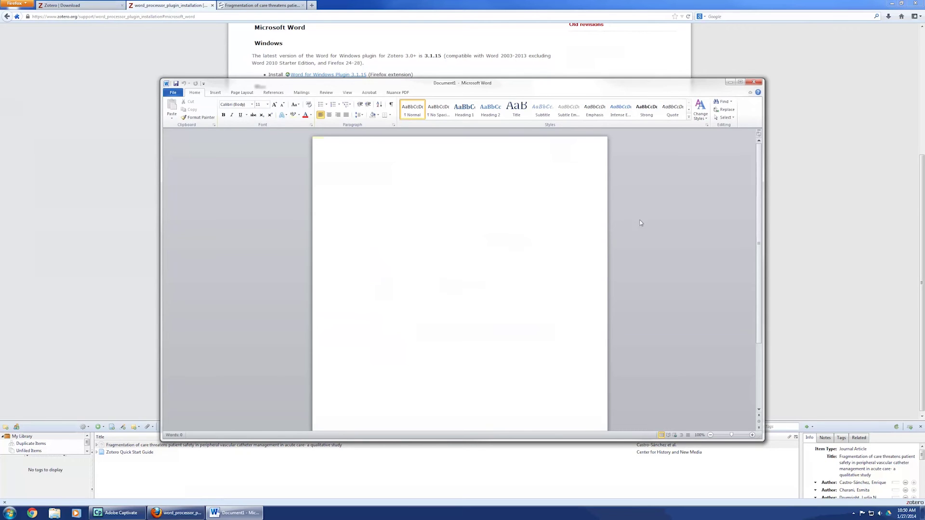
{"action": "left_click", "coordinate": [741, 82]}
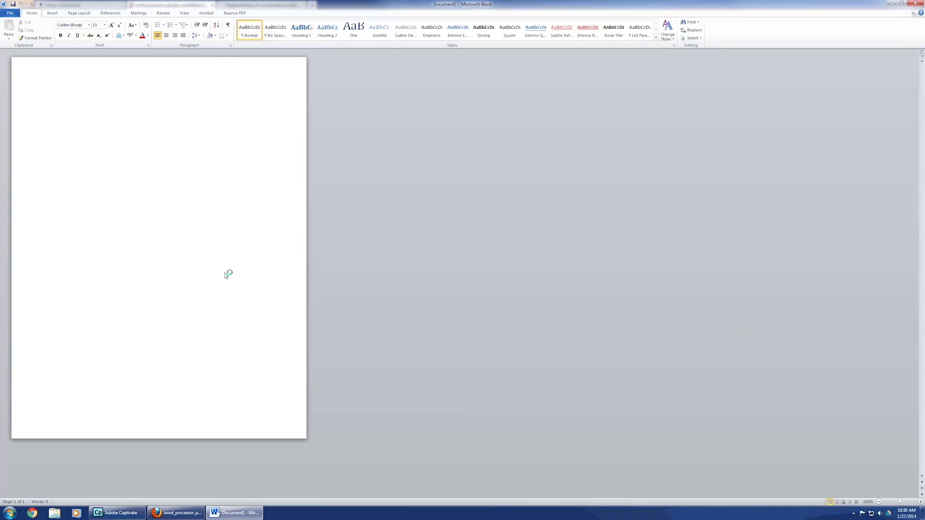